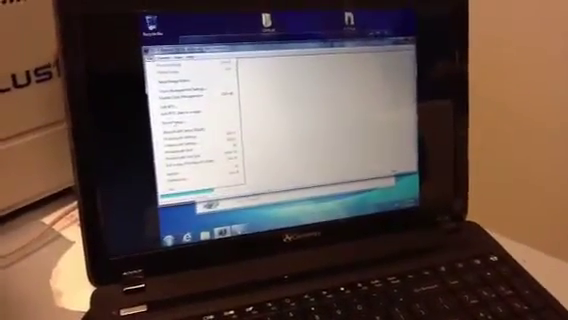
pyautogui.press('Return')
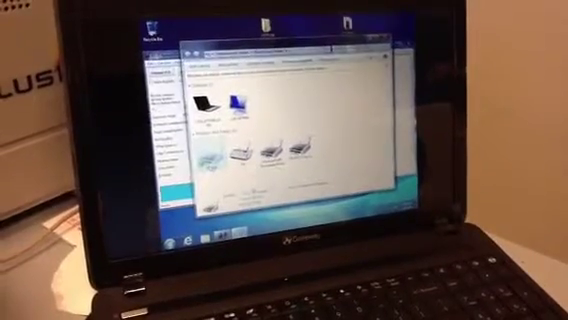